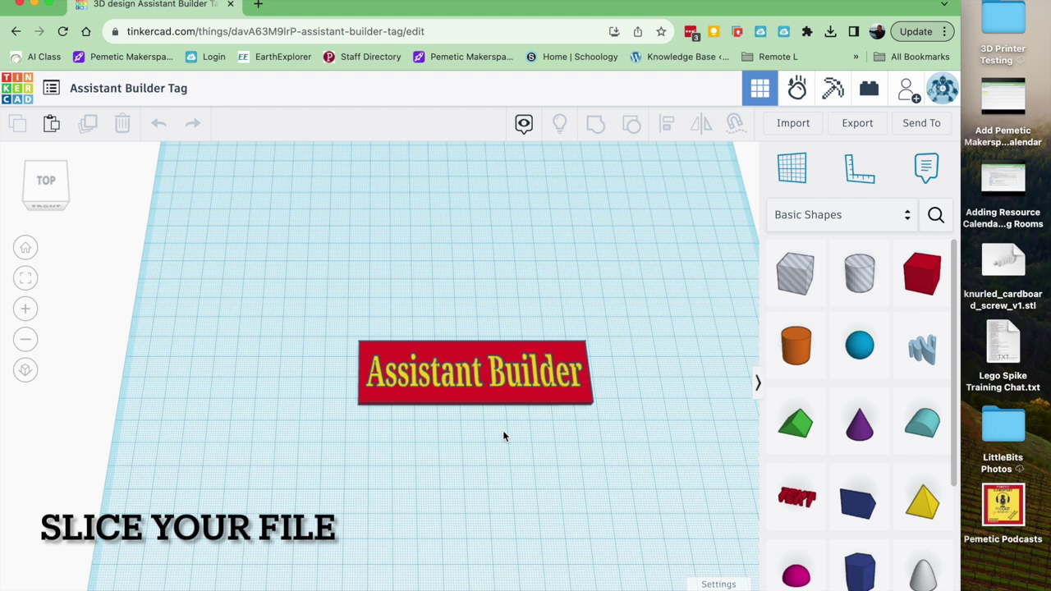
Export the Assistant Builder Tag design as a .STL file and confirm the 678 KB download finished.
click(862, 128)
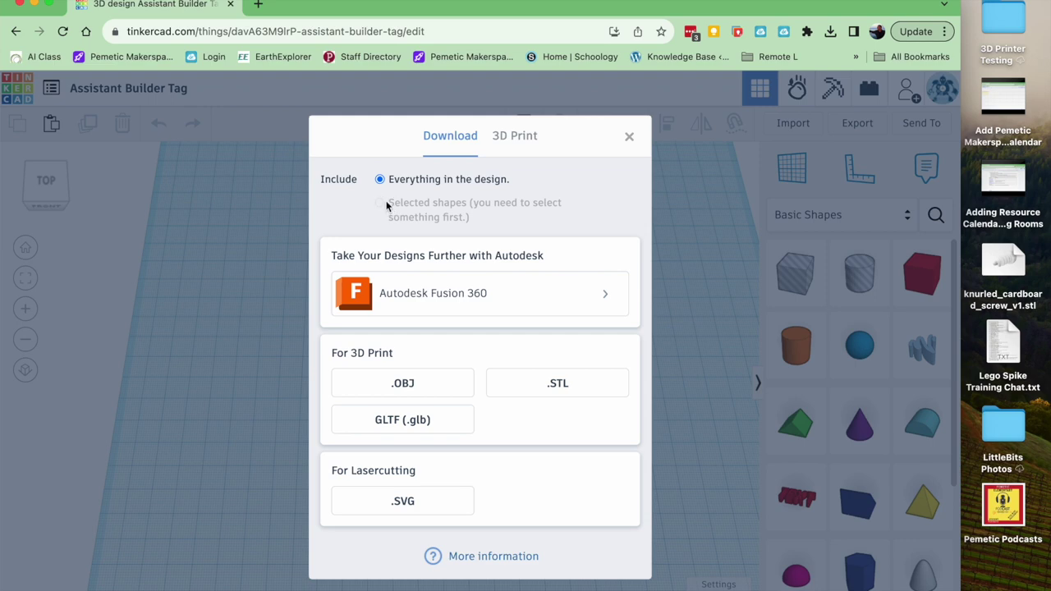
click(544, 376)
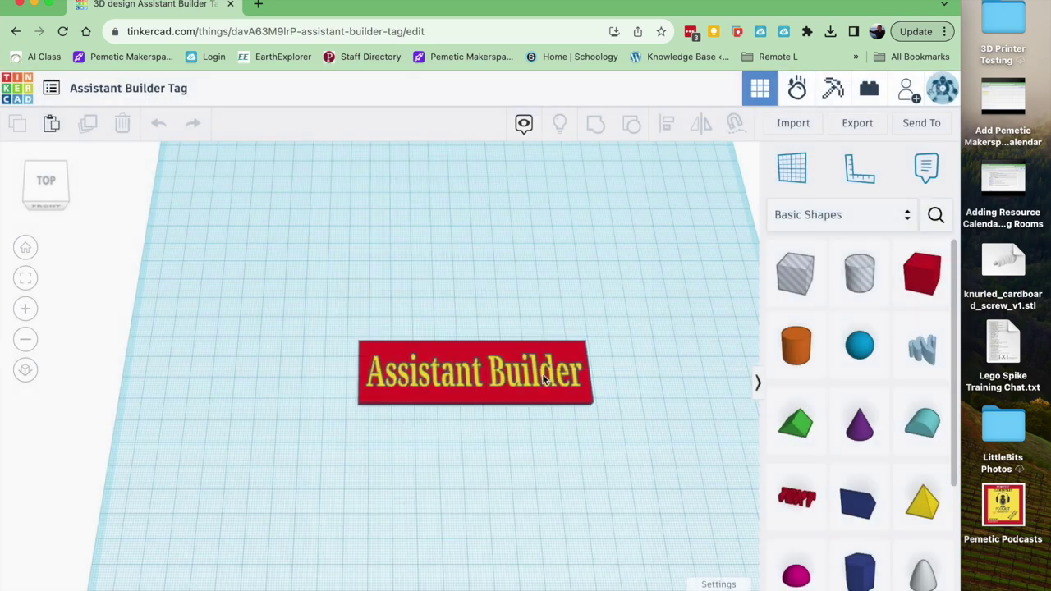
click(830, 32)
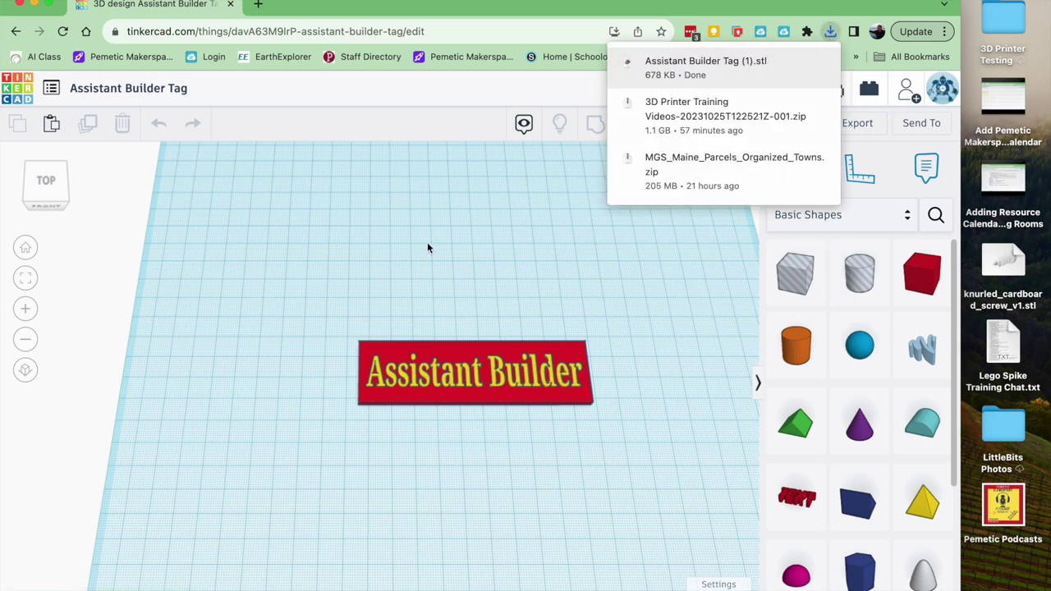
click(461, 216)
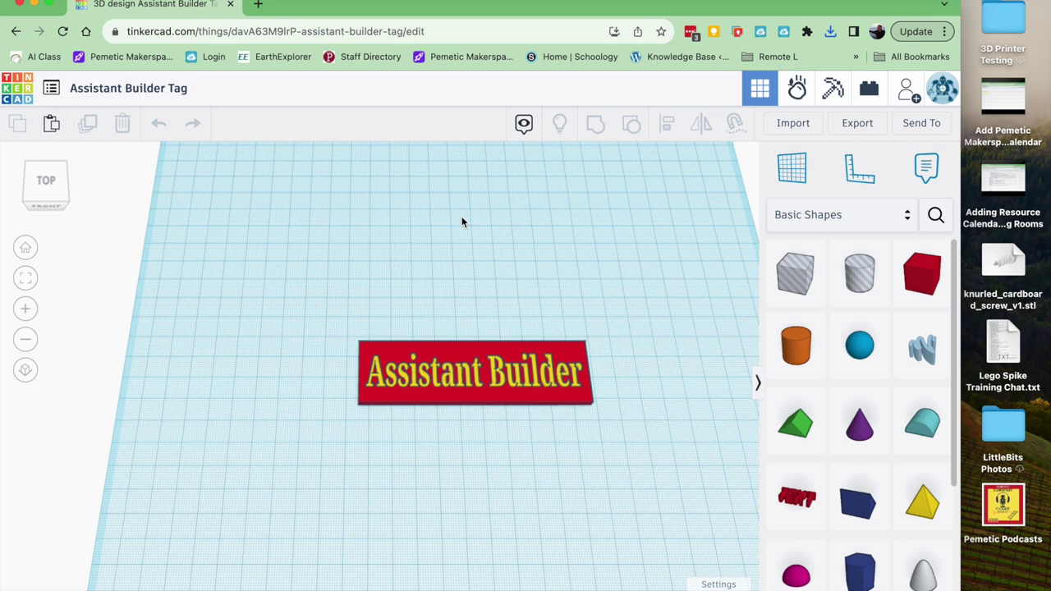
Launch UltiMaker Cura from Spotlight and bring its window to the front.
key(super+space)
text(cura)
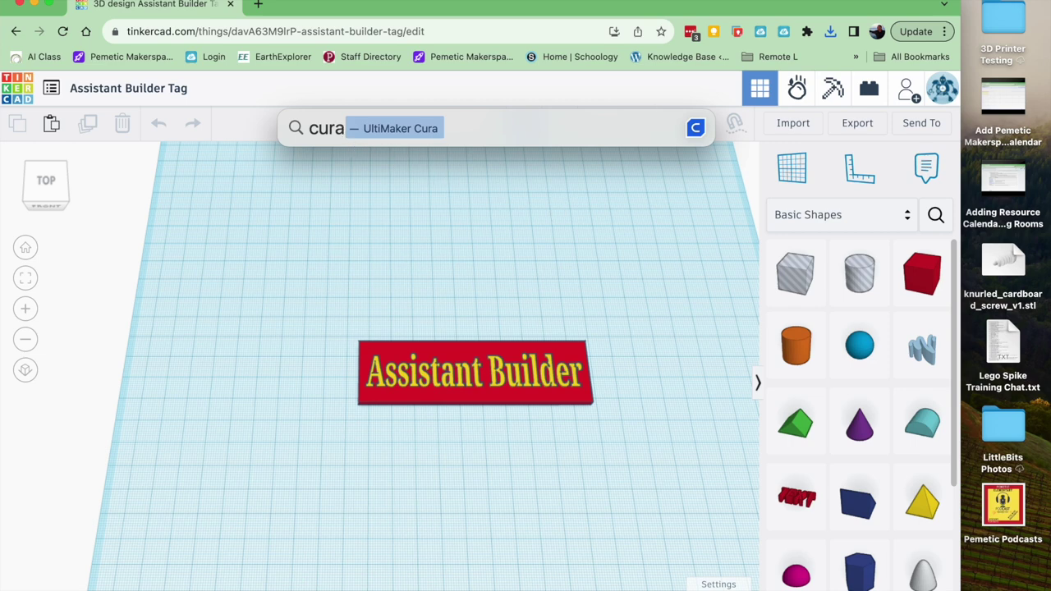
key(super+Tab)
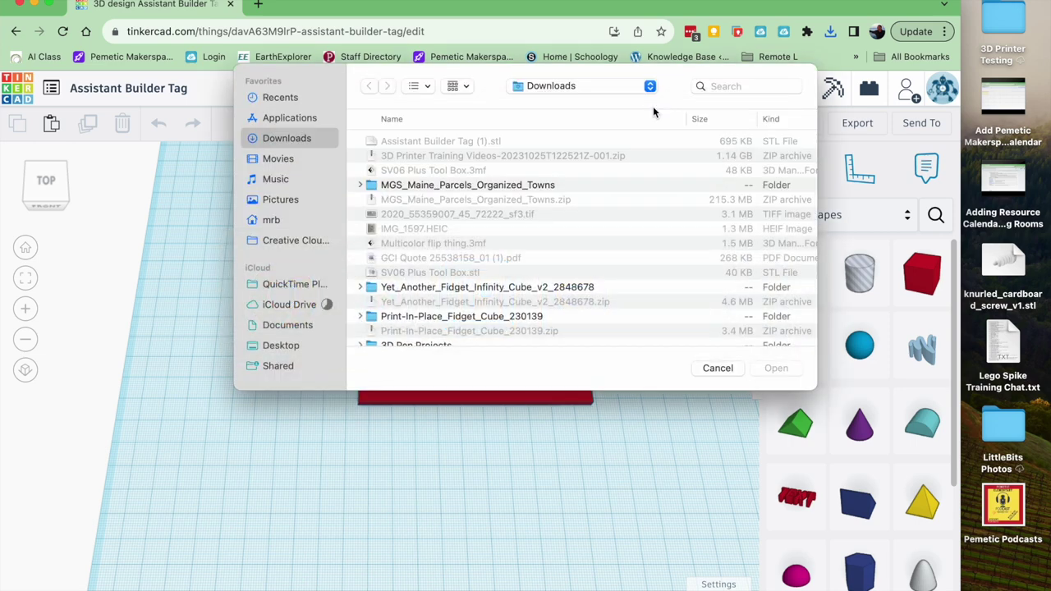
key(super+Tab)
key(super+Tab)
key(Tab)
key(Tab)
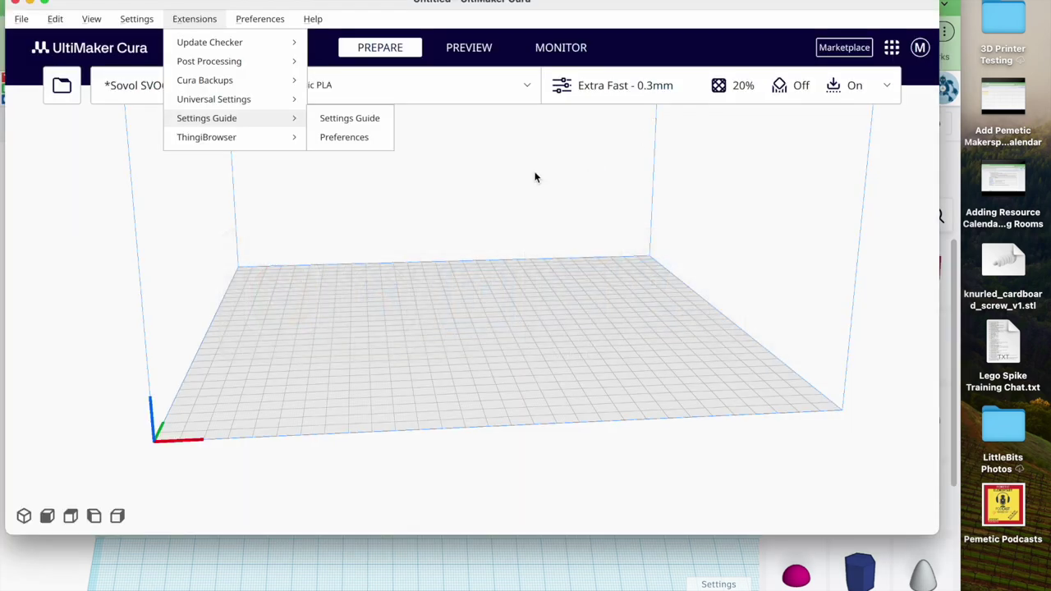
click(496, 177)
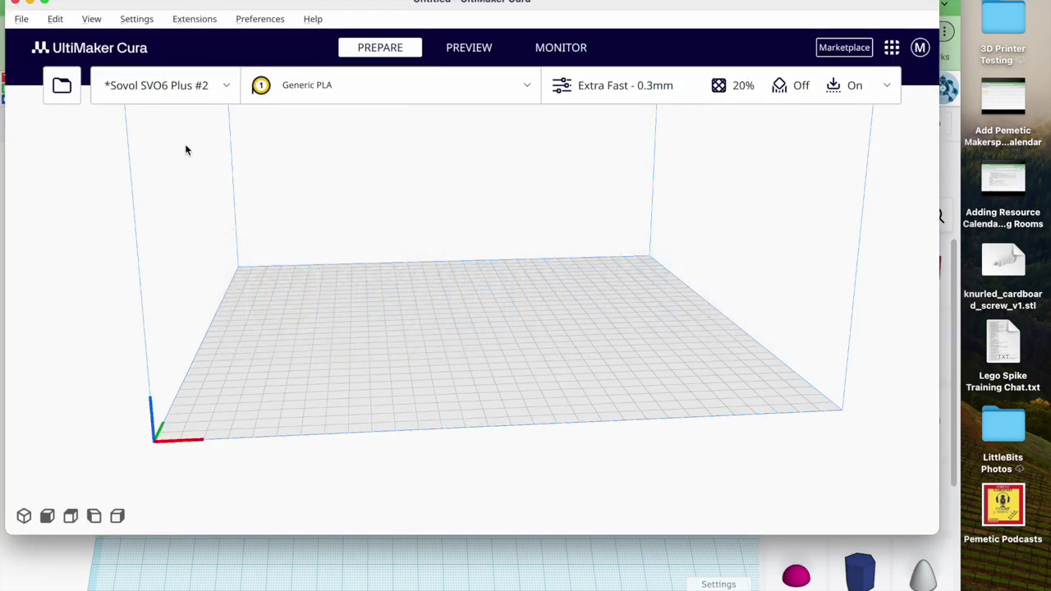
Open Assistant Builder Tag (1).stl from Downloads onto the build plate.
click(21, 19)
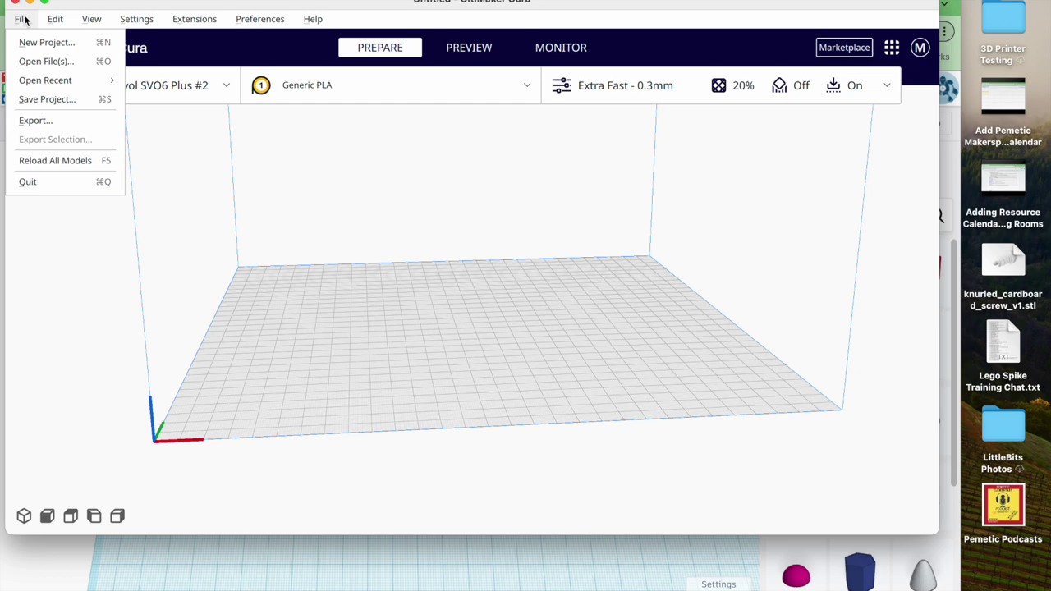
click(43, 64)
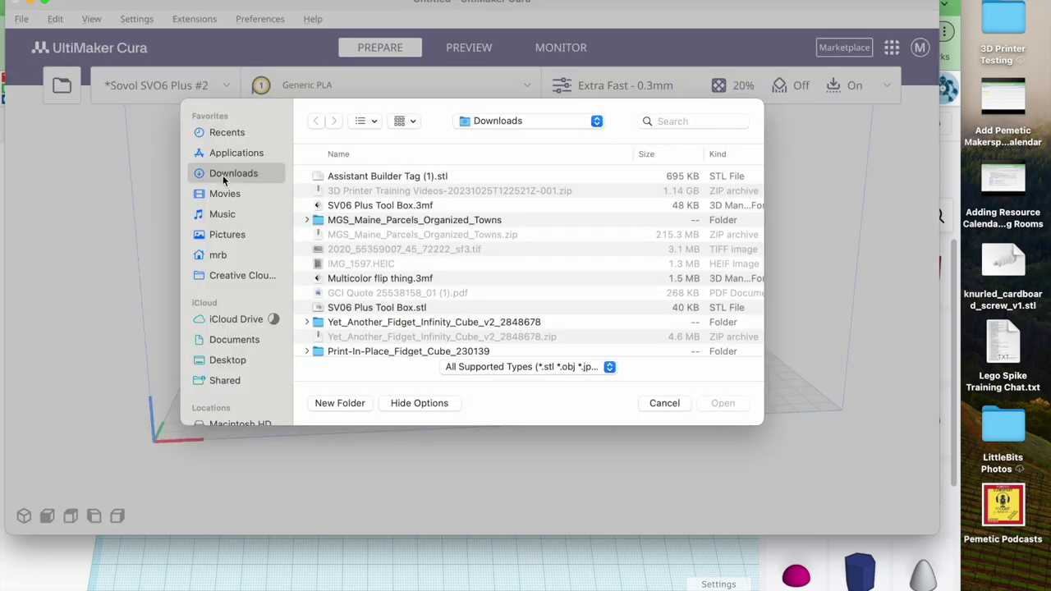
click(375, 176)
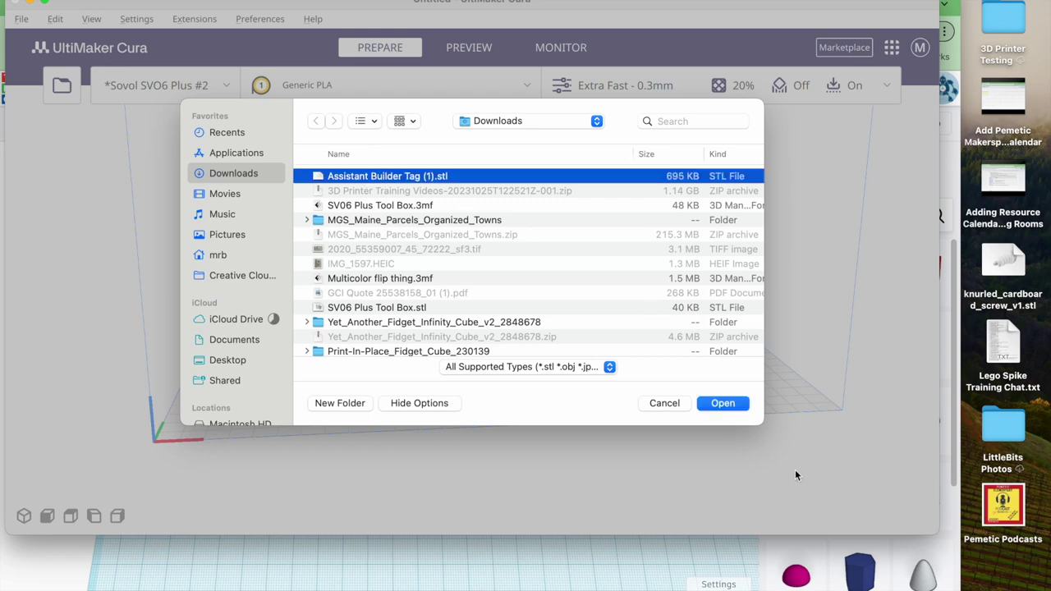
click(730, 403)
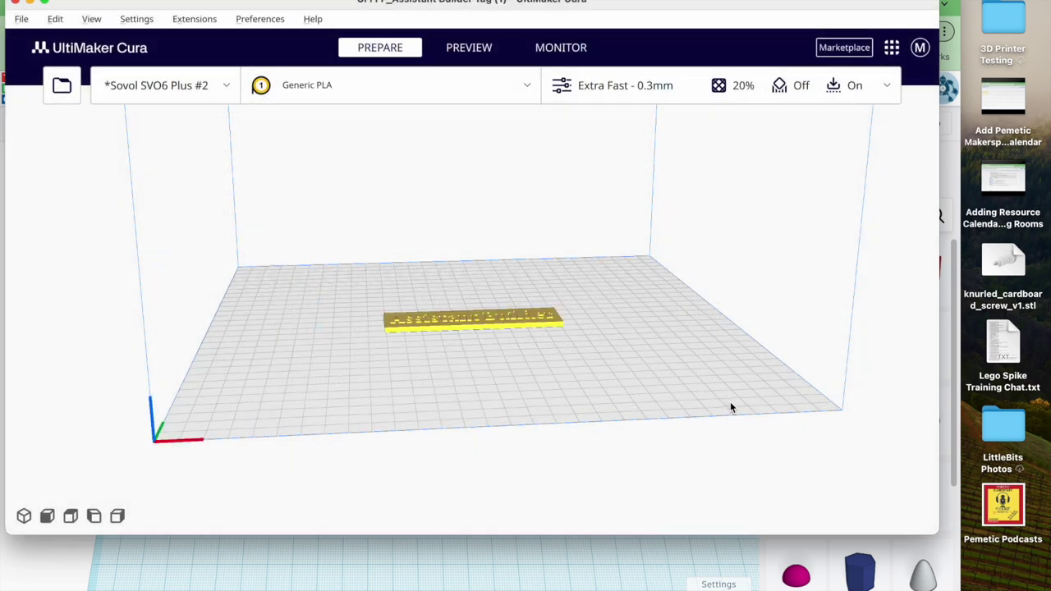
right_drag(660, 381, 621, 213)
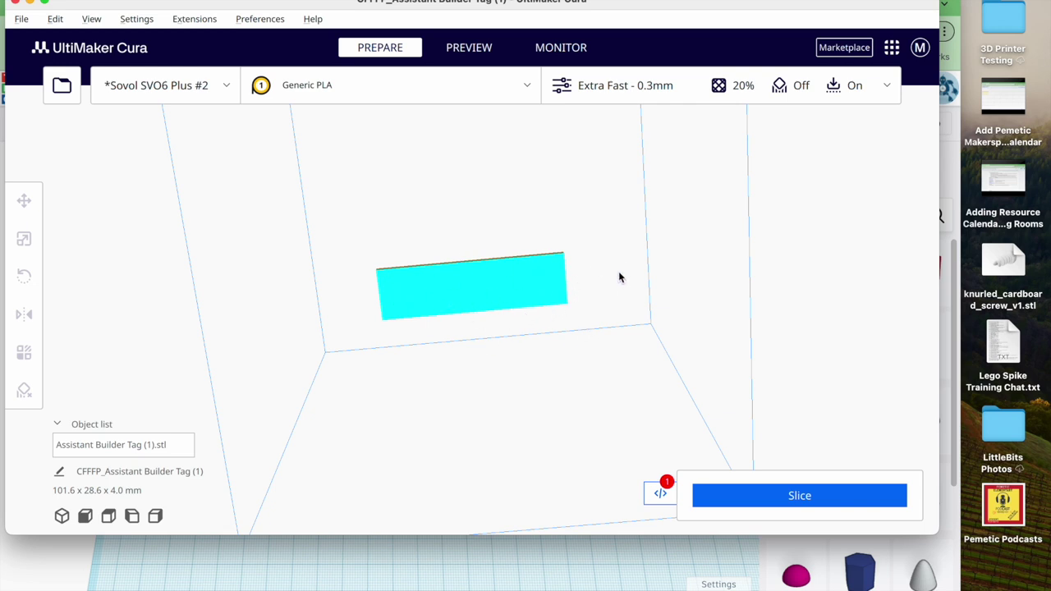
right_drag(620, 277, 650, 406)
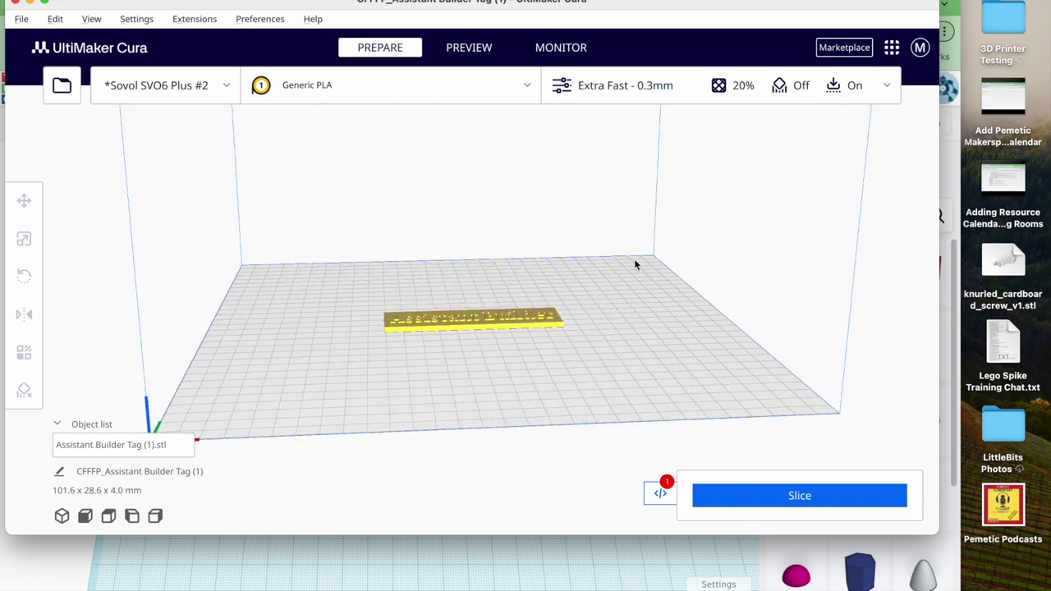
right_drag(635, 263, 637, 304)
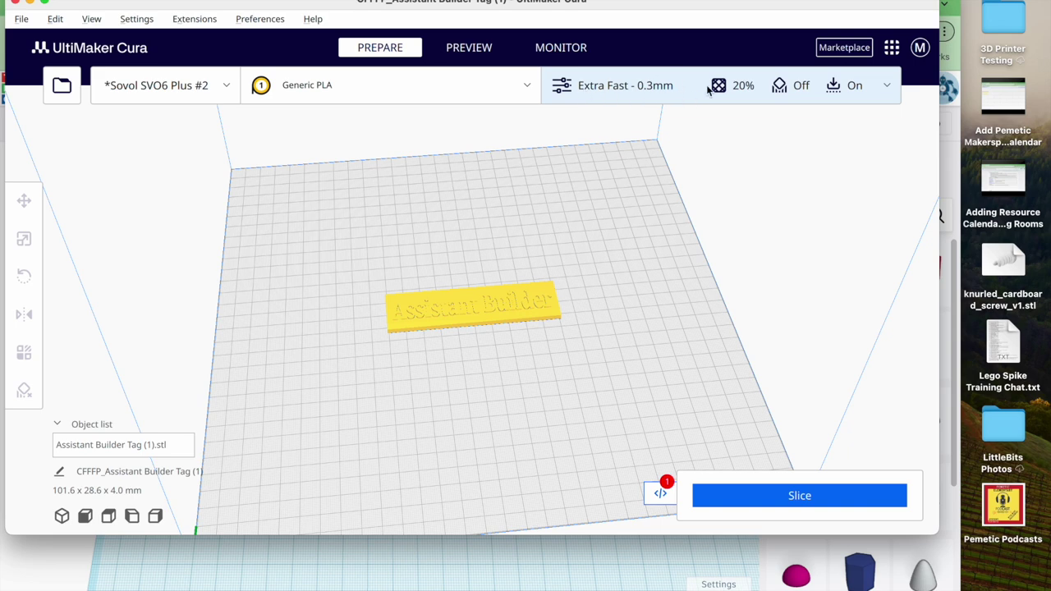
click(887, 87)
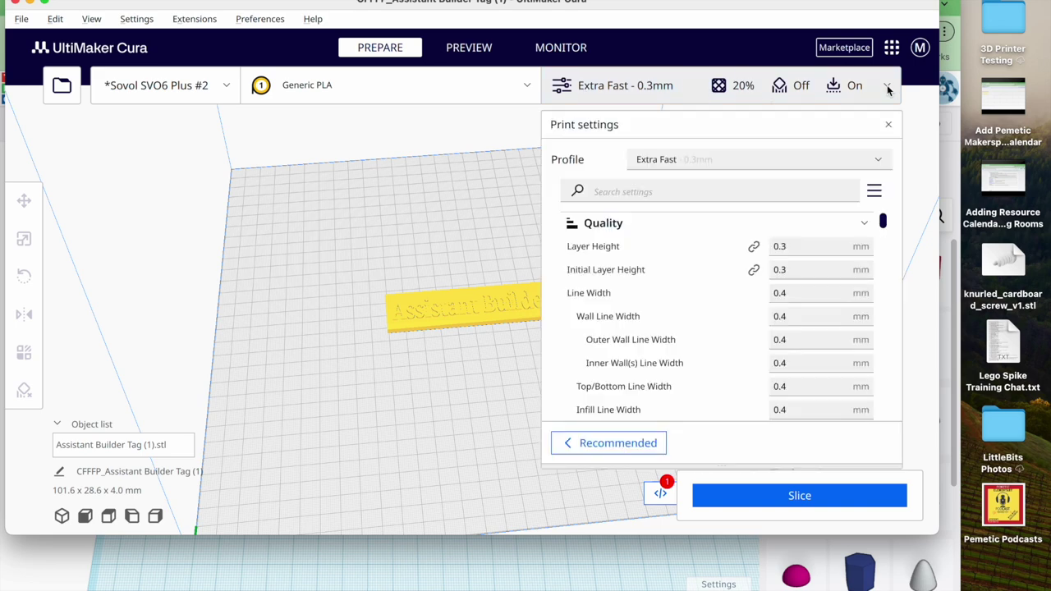
click(879, 159)
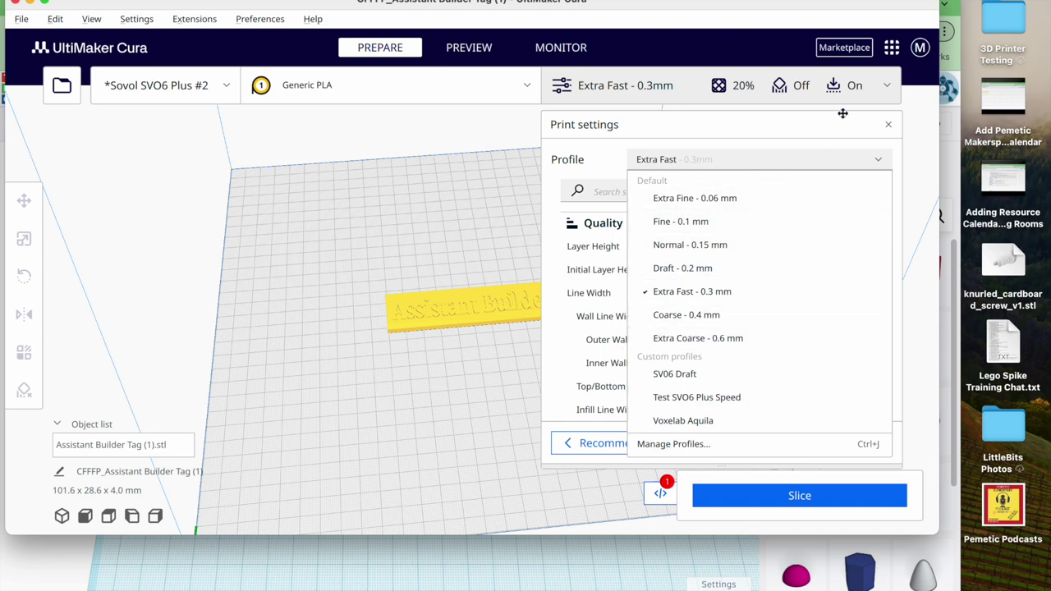
click(886, 88)
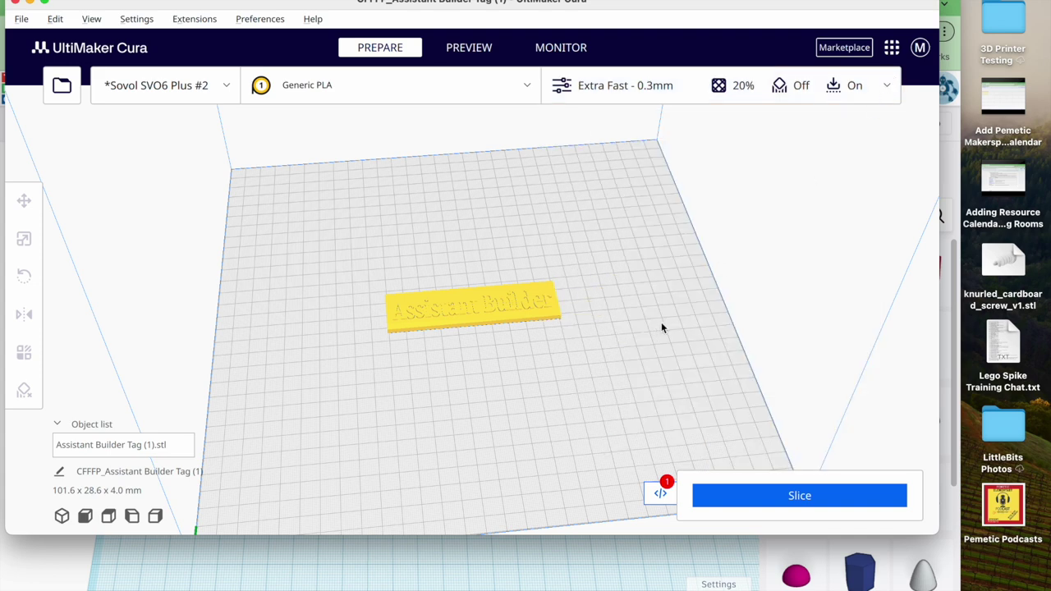
right_drag(669, 308, 667, 275)
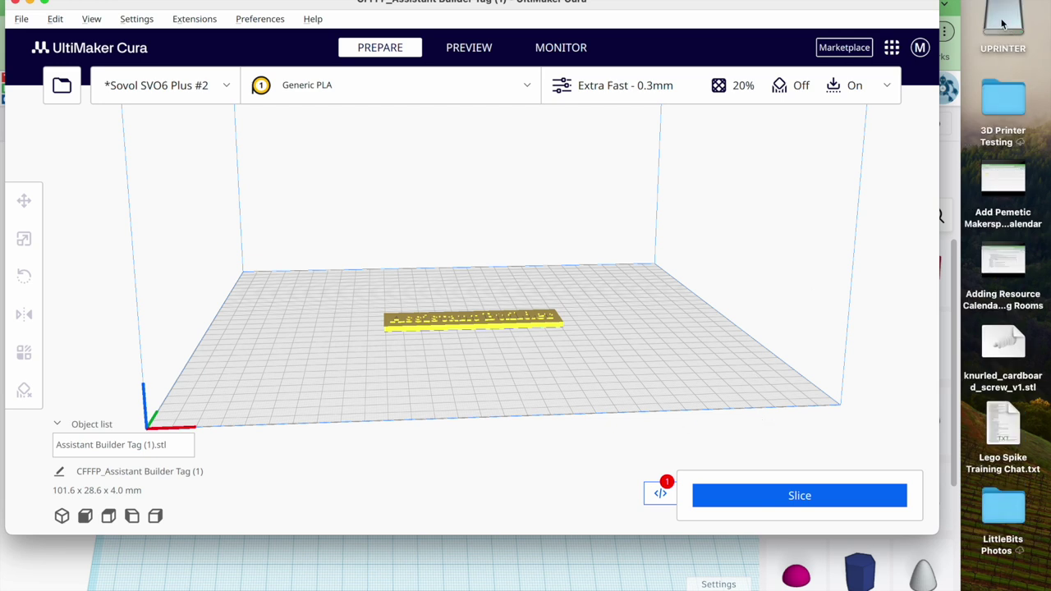
Slice the tag (13 layers, 33 minutes, 9 g) and preview it at layer 12.
click(783, 496)
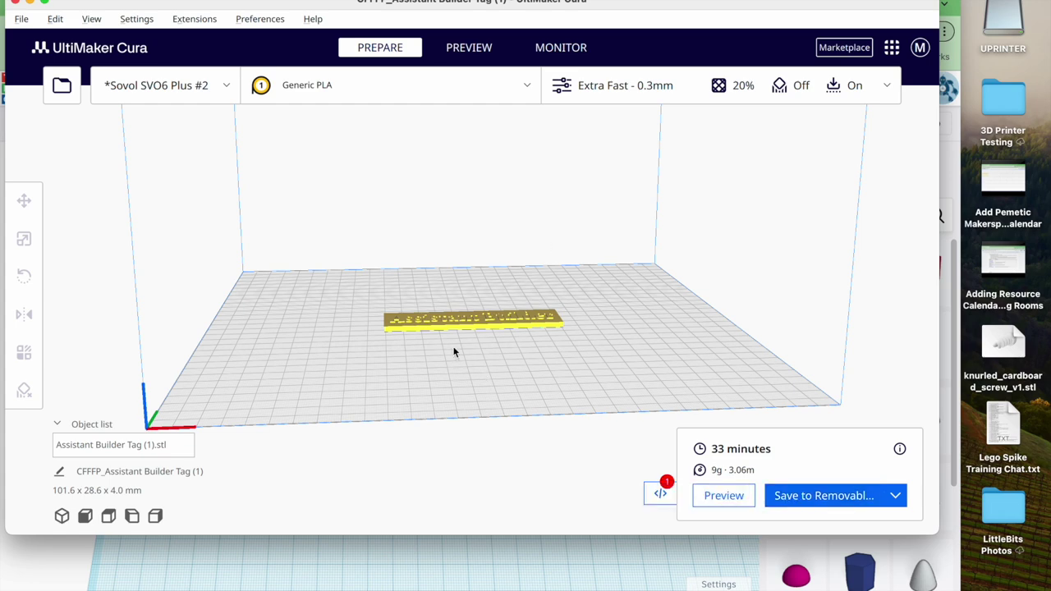
mouse_move(453, 351)
right_down()
mouse_move(452, 380)
mouse_move(452, 366)
right_up()
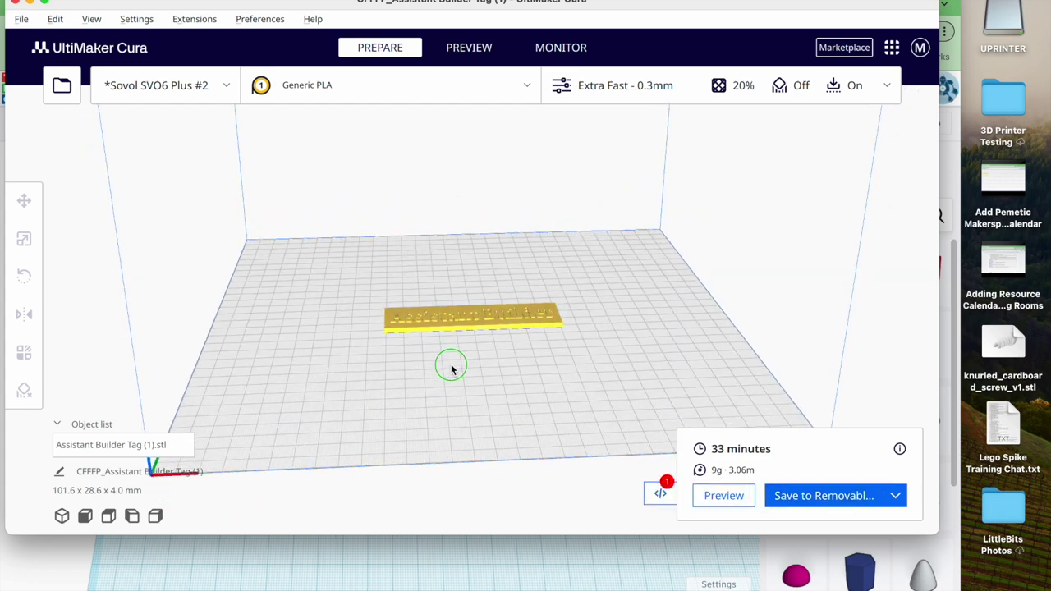
click(468, 47)
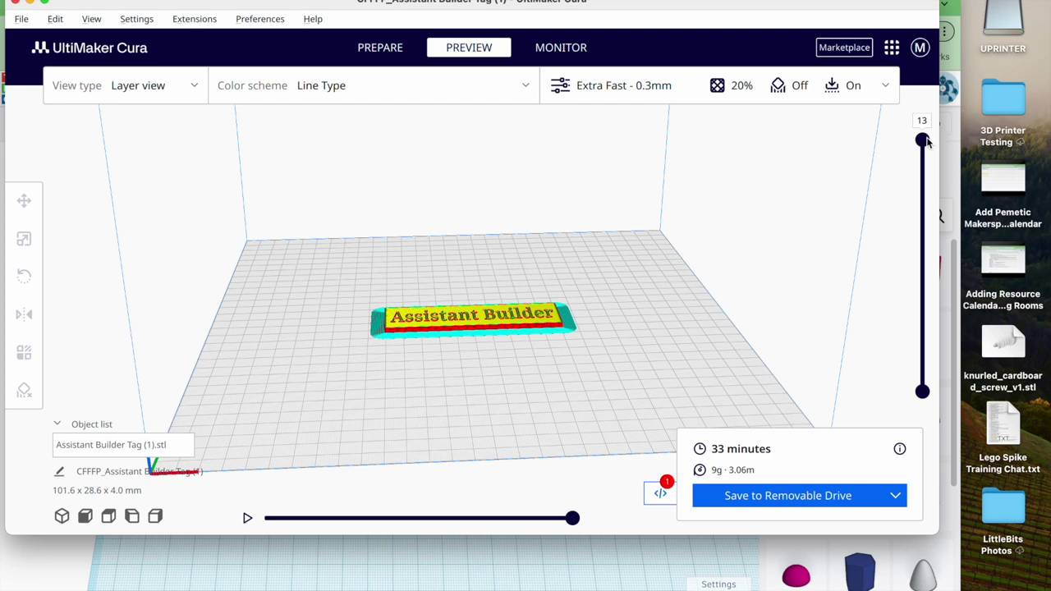
mouse_move(922, 141)
mouse_down()
mouse_move(926, 289)
mouse_move(934, 175)
mouse_move(922, 138)
mouse_up()
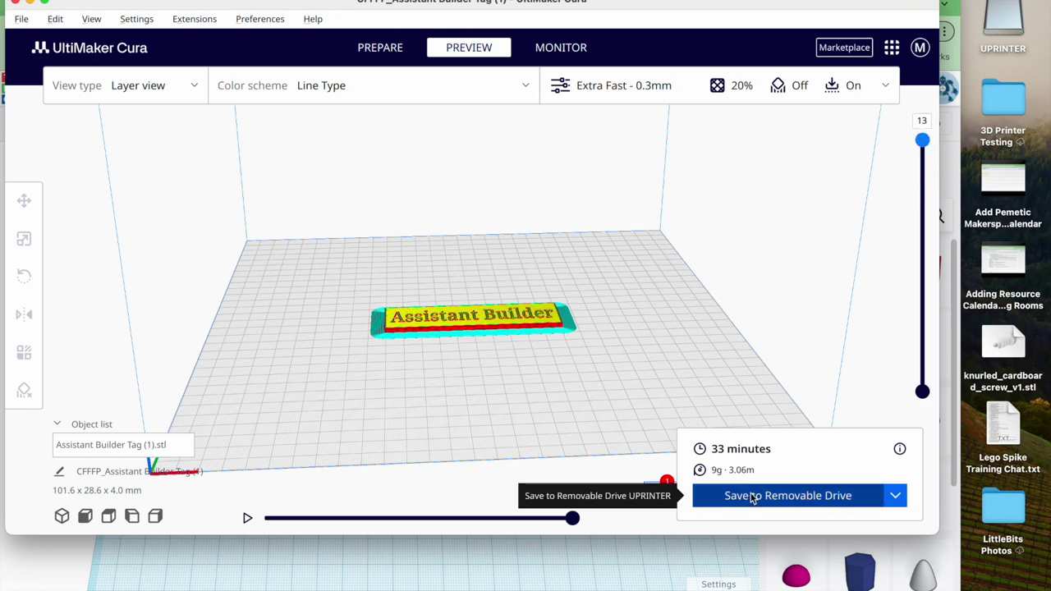
Save the tag's G-code to the UPRINTER removable drive and eject it.
click(751, 497)
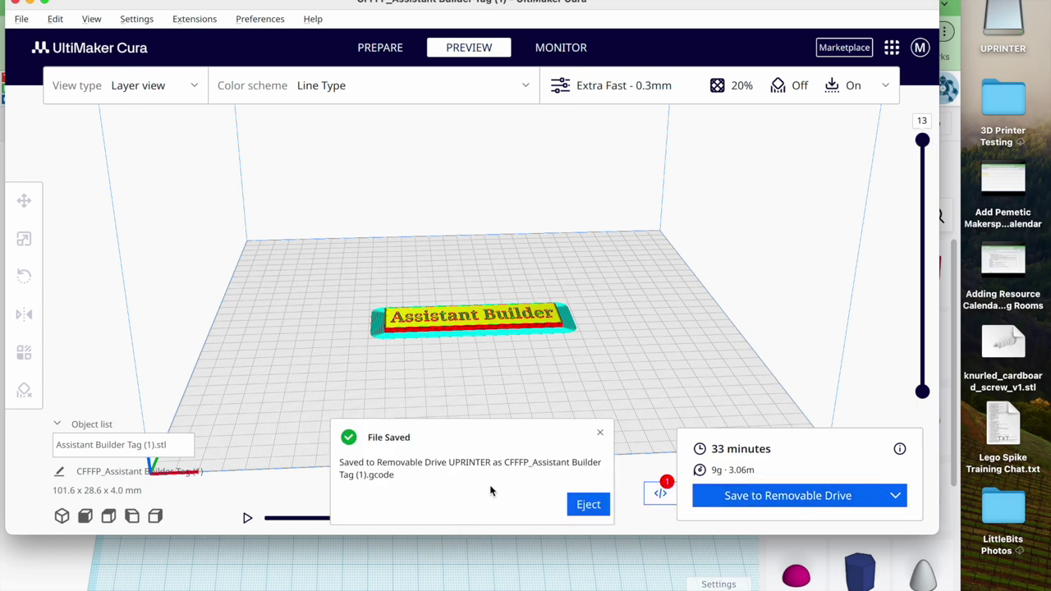
click(587, 507)
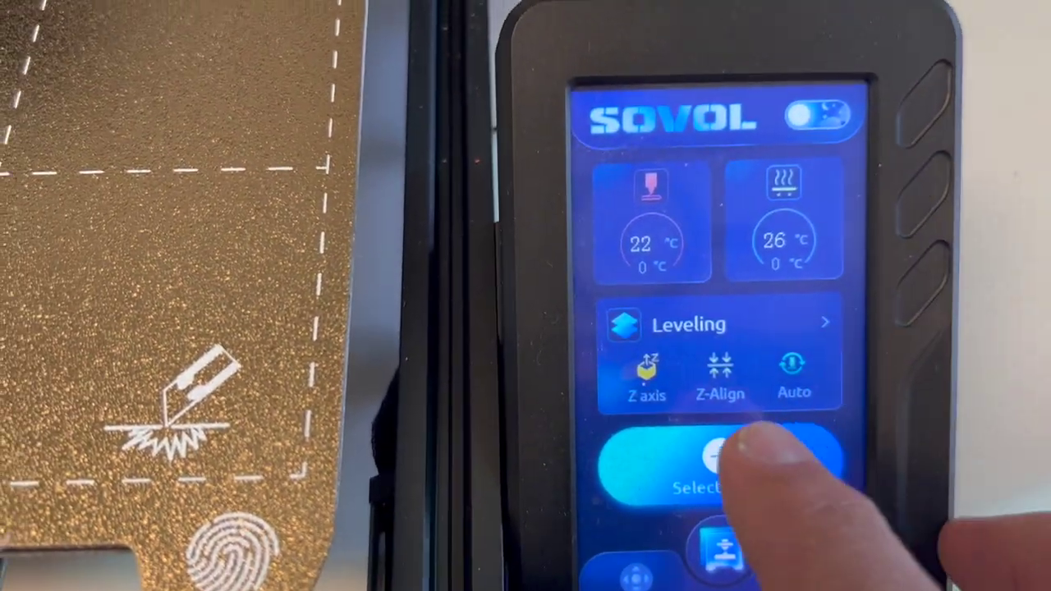
Pick the CFFFP_Assistant Builder file on the Sovol touchscreen and start printing it.
click(690, 444)
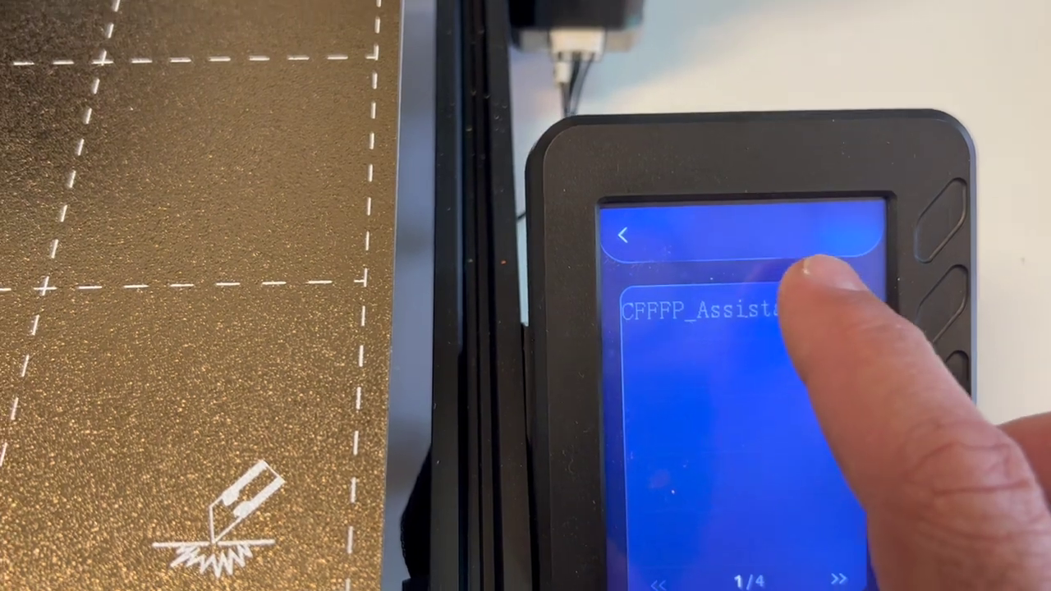
click(788, 296)
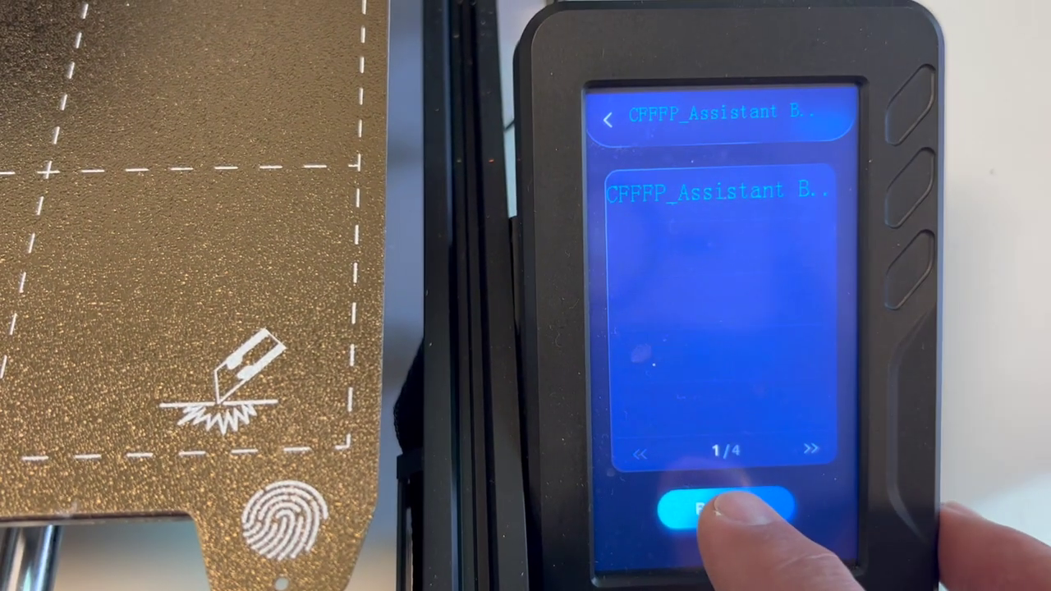
click(770, 581)
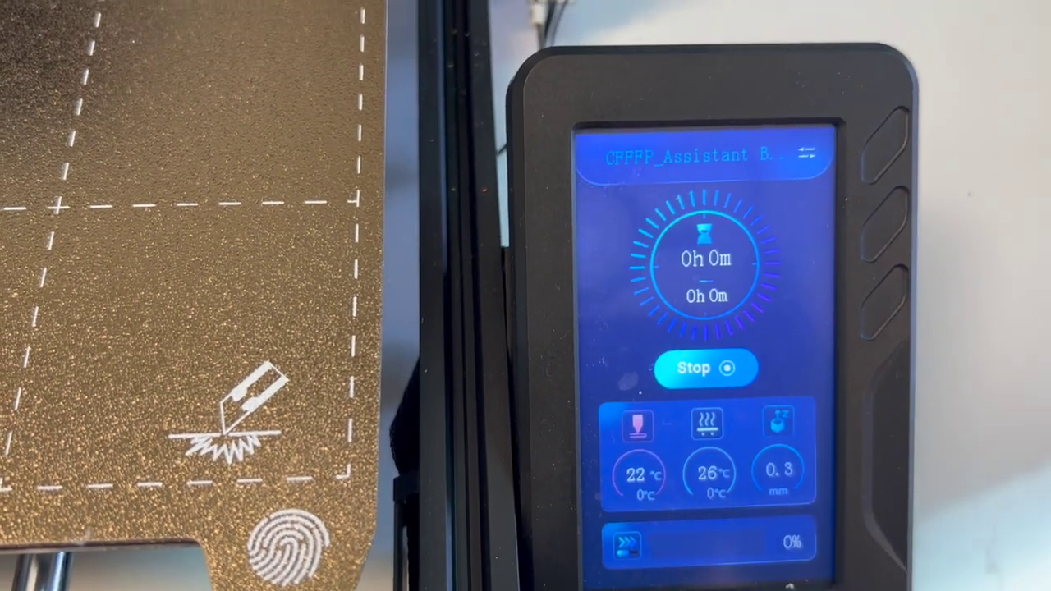